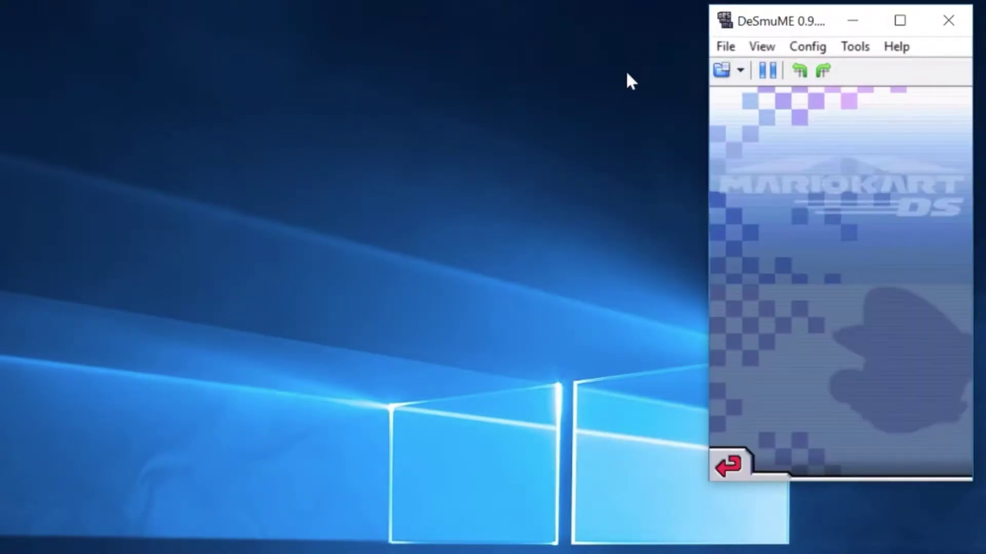
Step: Choose the 50cc class in the game and open the RAM Search window, placed clear of the game display
key("x")
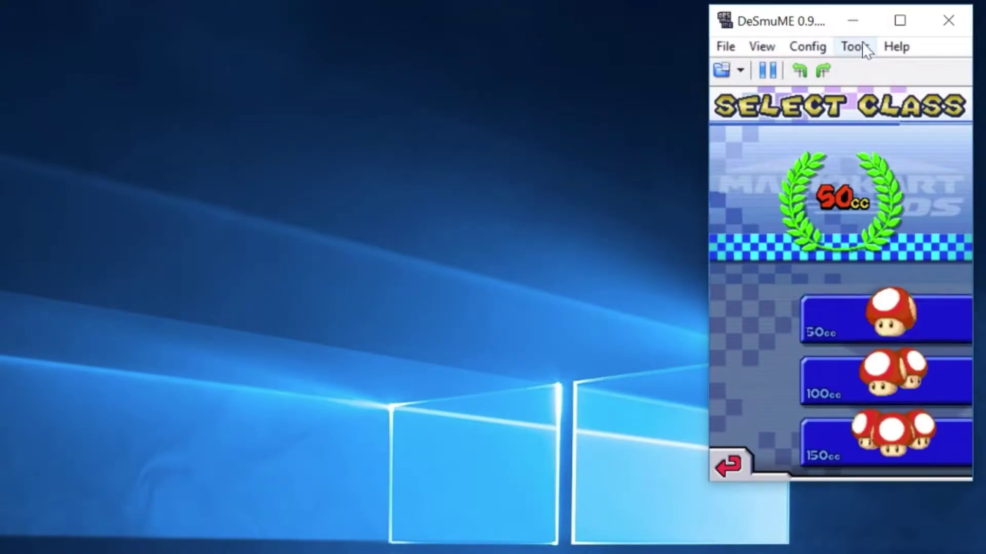
key("x")
left_click(850, 47)
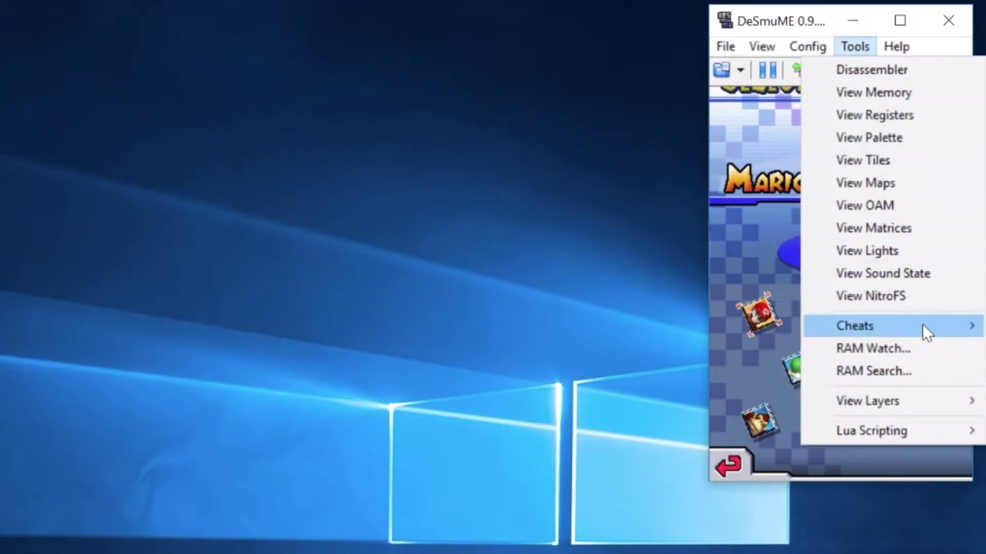
left_click(905, 371)
left_click_drag(422, 18, 322, 47)
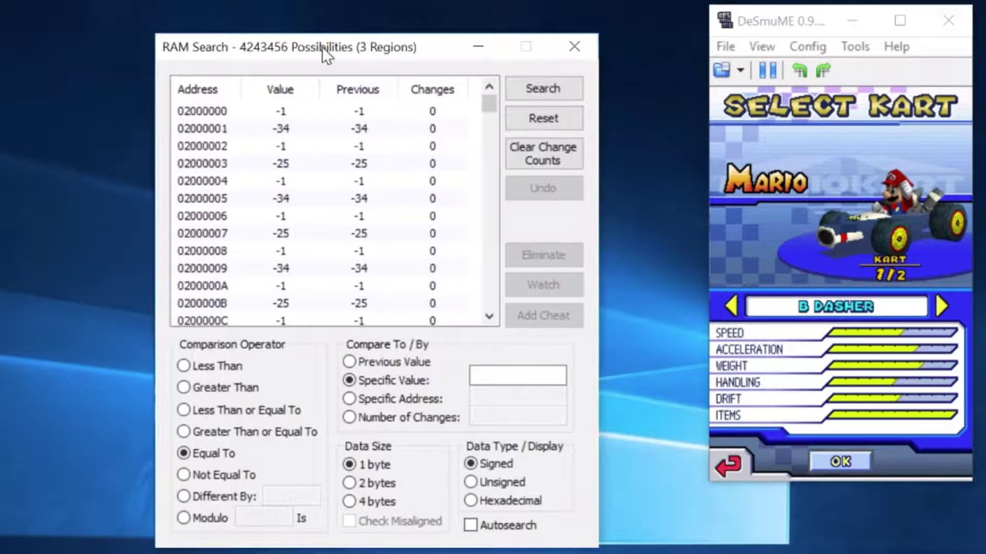
left_click_drag(323, 47, 33, 204)
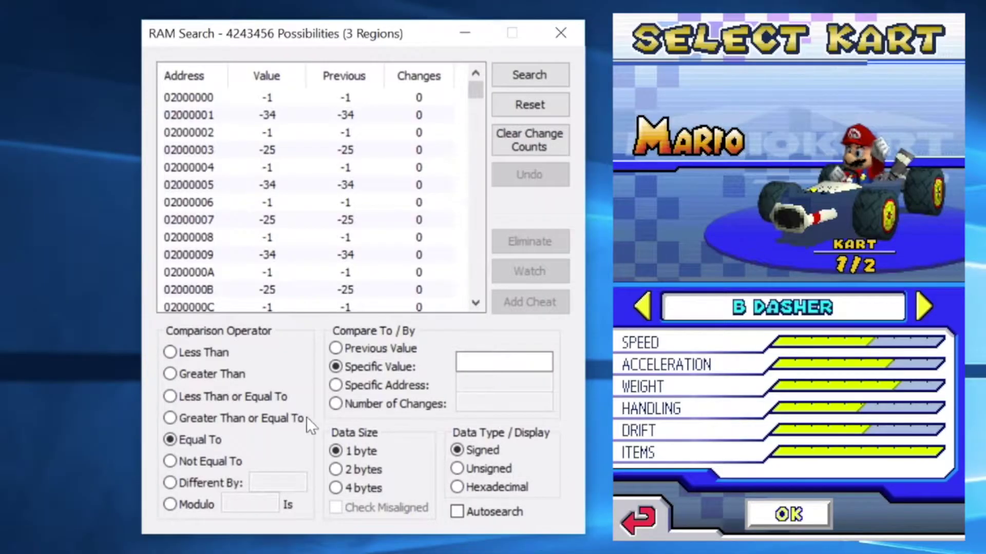
Step: Confirm the B Dasher kart and start the Mushroom Cup race on Figure-8 Circuit
key("Return")
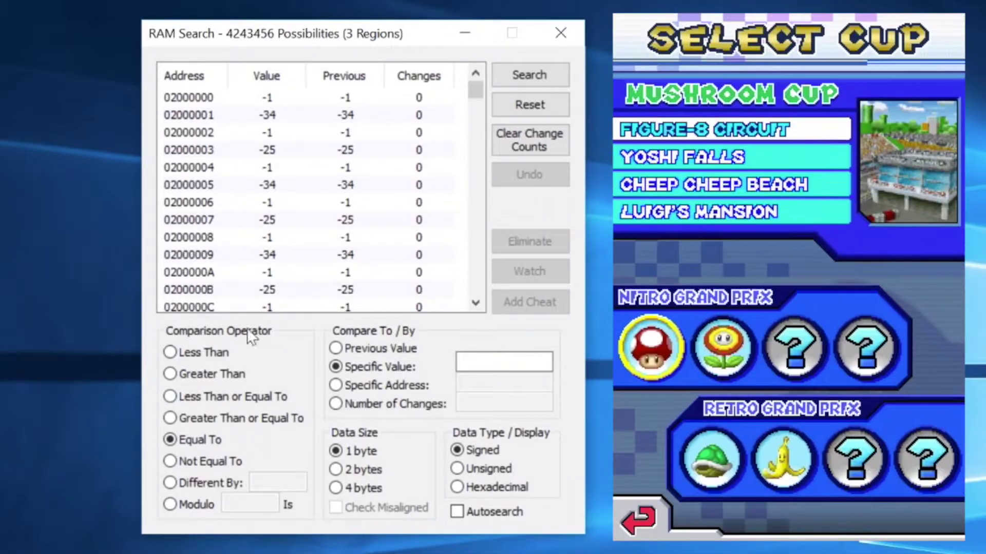
key("Return")
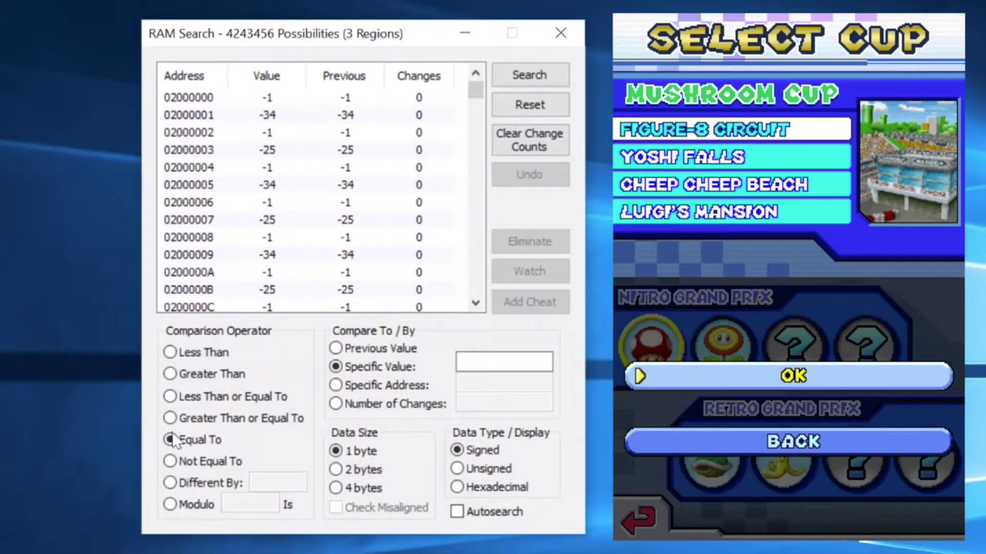
key("Return")
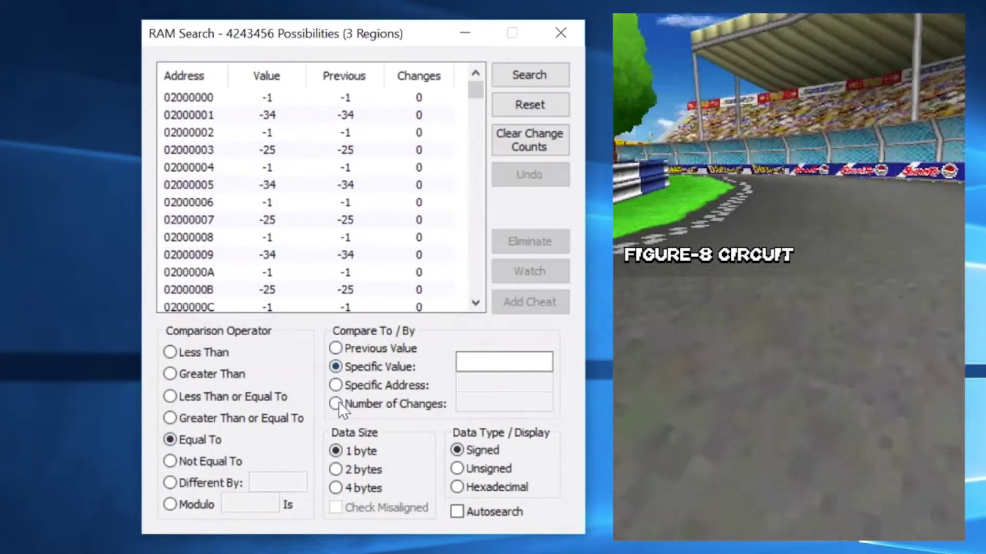
Step: Configure the RAM search to compare by number of changes equal to 0, with a 4-byte data size
left_click(337, 403)
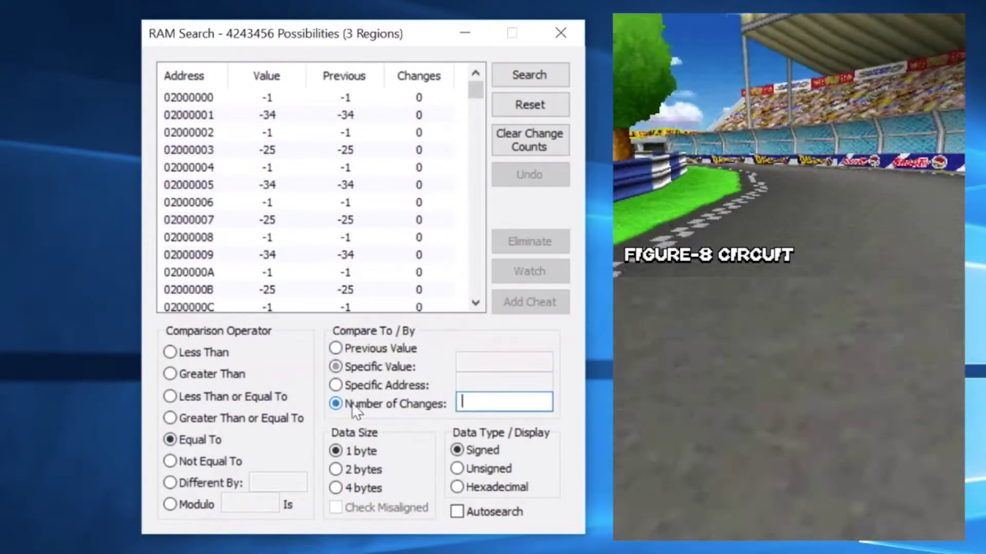
type("0")
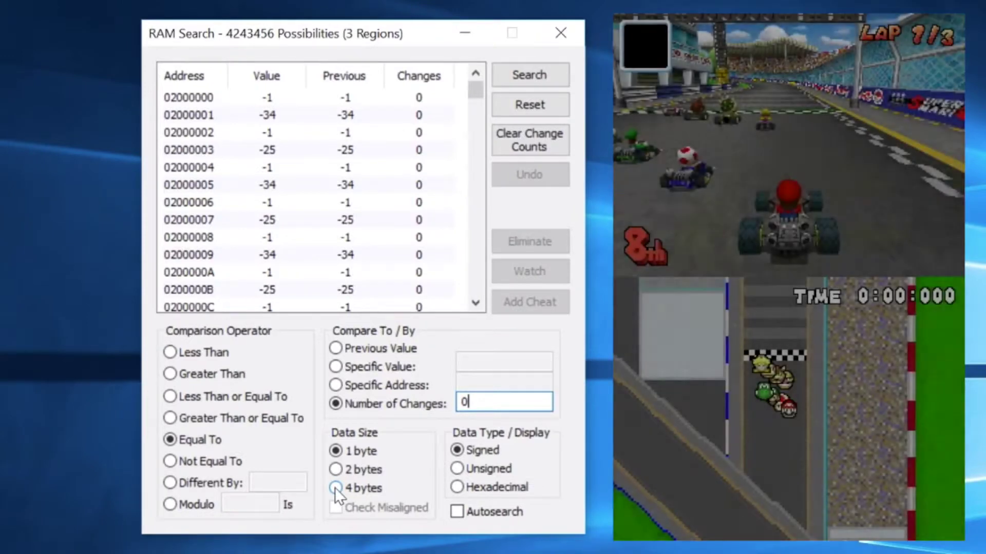
left_click(335, 487)
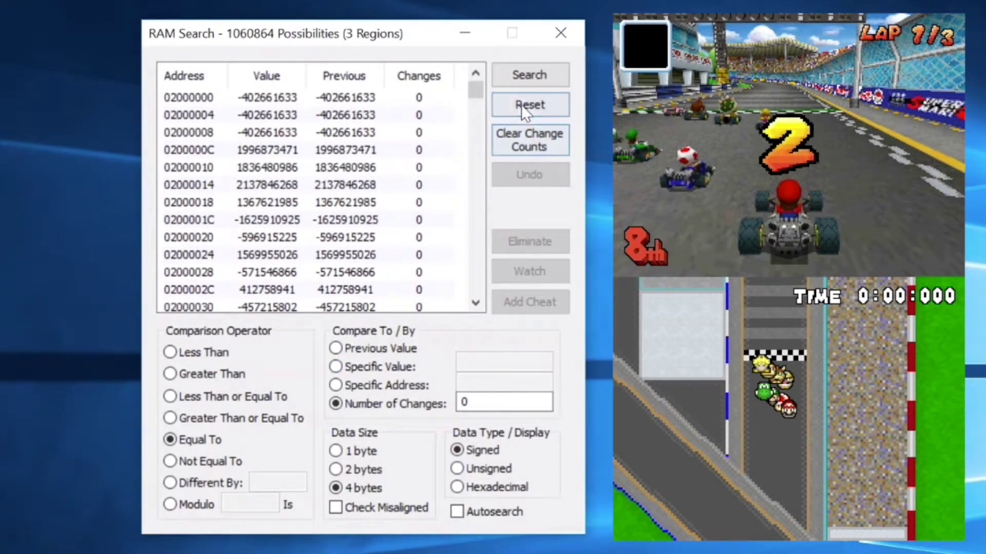
Step: Run the zero-changes search repeatedly while no item is held, filtering out addresses that change during the race
left_click(519, 74)
left_click(519, 74)
left_click(519, 74)
left_click(519, 73)
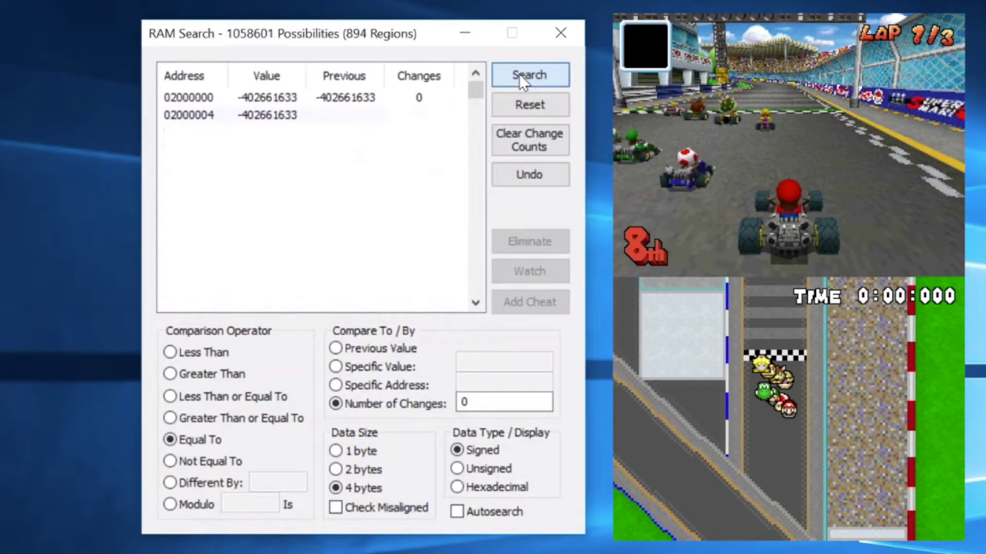
left_click(519, 74)
left_click(519, 73)
left_click(519, 73)
left_click(519, 73)
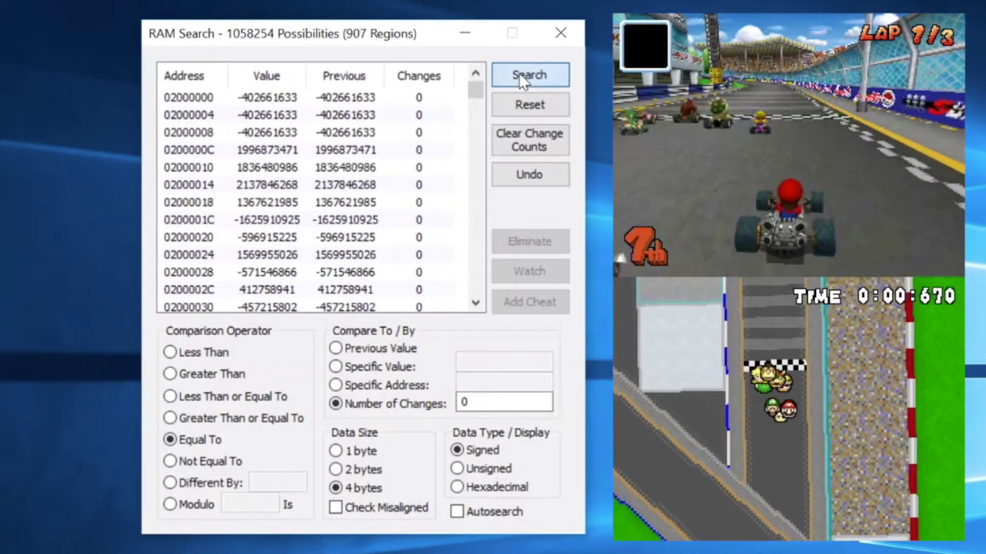
left_click(519, 73)
left_click(519, 73)
left_click(520, 72)
left_click(520, 73)
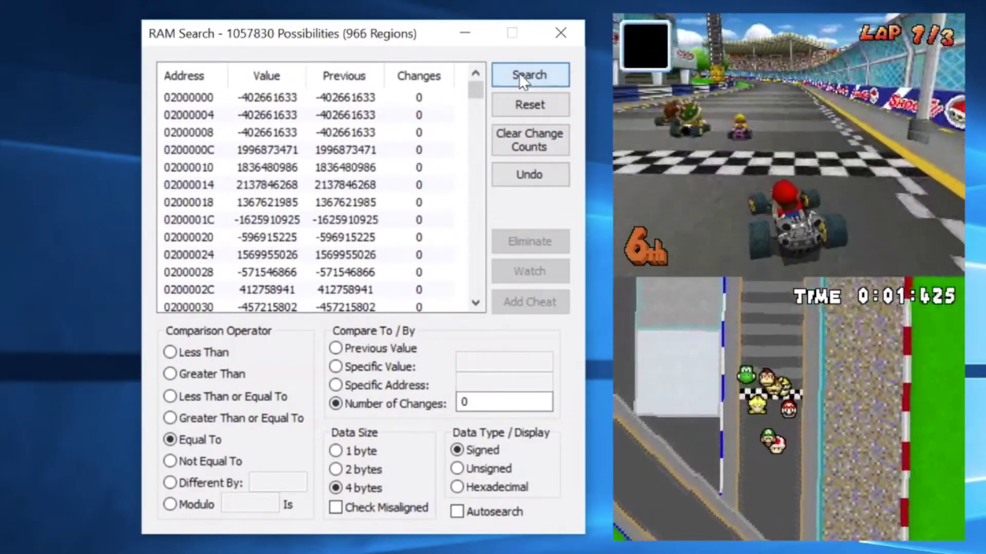
left_click(520, 73)
left_click(519, 72)
left_click(519, 73)
left_click(519, 73)
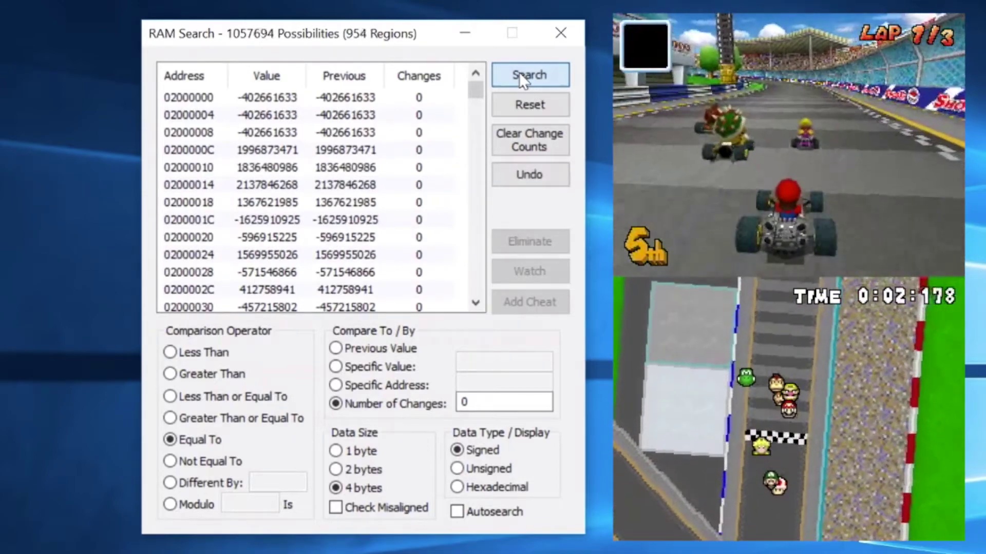
left_click(519, 73)
left_click(519, 73)
left_click(520, 72)
left_click(518, 73)
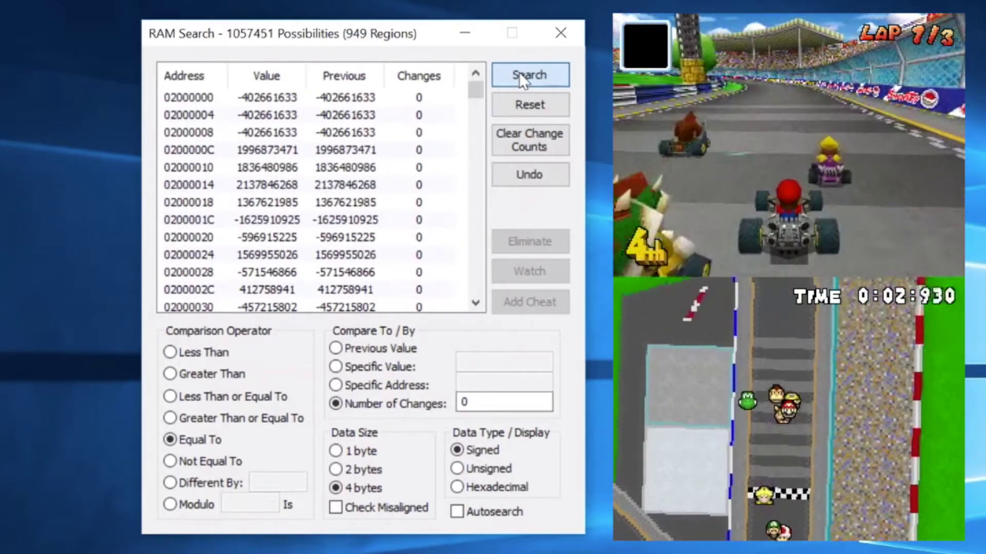
left_click(519, 72)
left_click(519, 73)
left_click(518, 72)
left_click(518, 73)
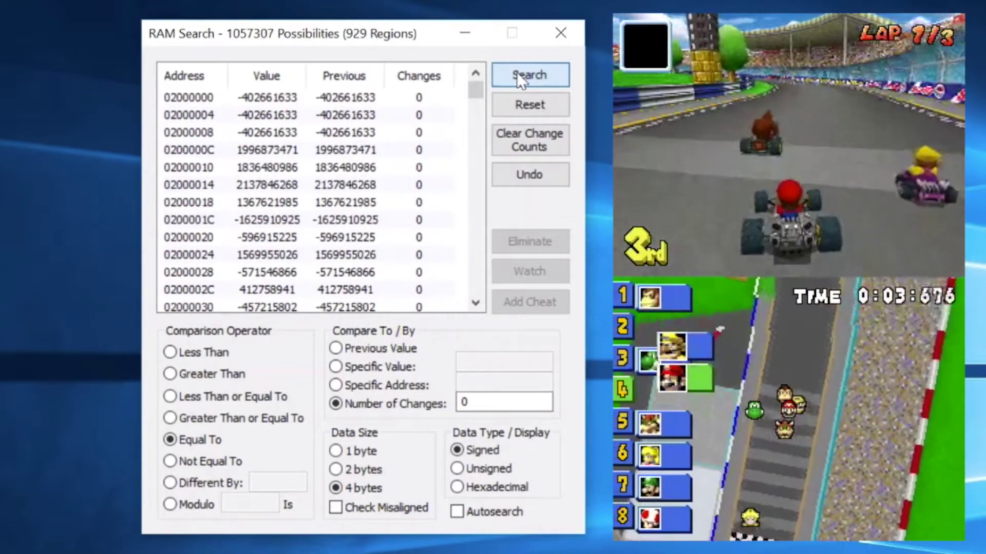
left_click(517, 72)
left_click(517, 72)
left_click(517, 71)
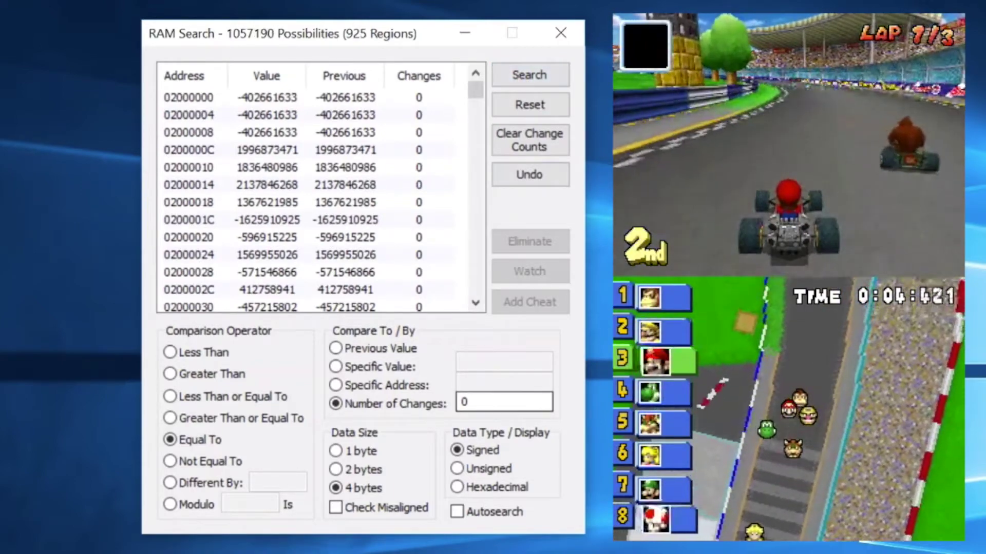
Step: Set the number of changes to 1, clear the change counts, and filter the addresses once an item box is collected
left_click(465, 402)
key("BackSpace")
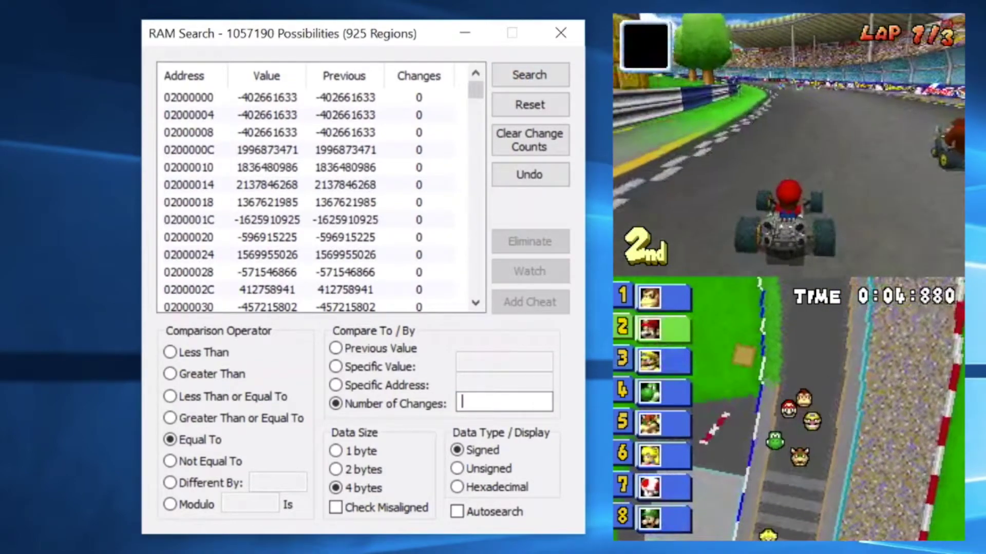
type("1")
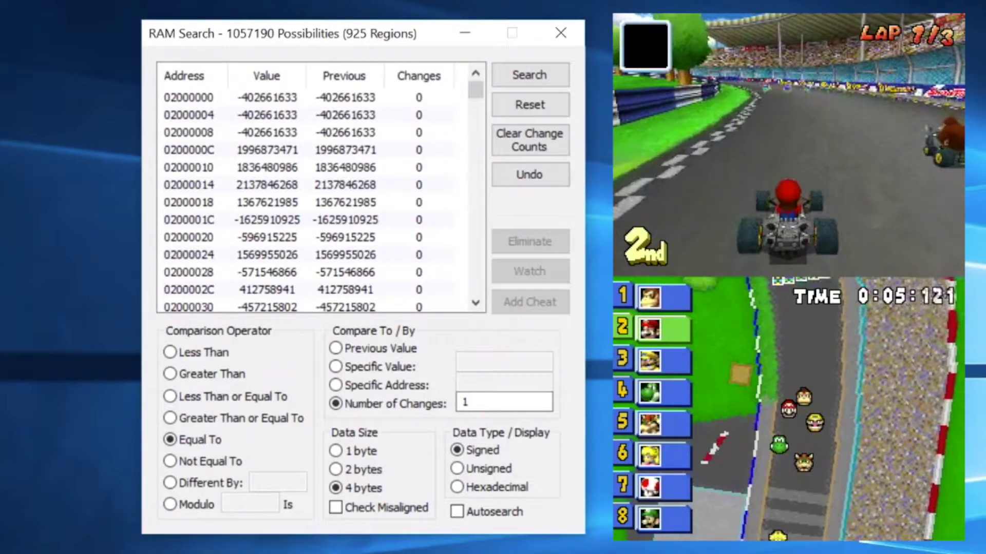
left_click(532, 142)
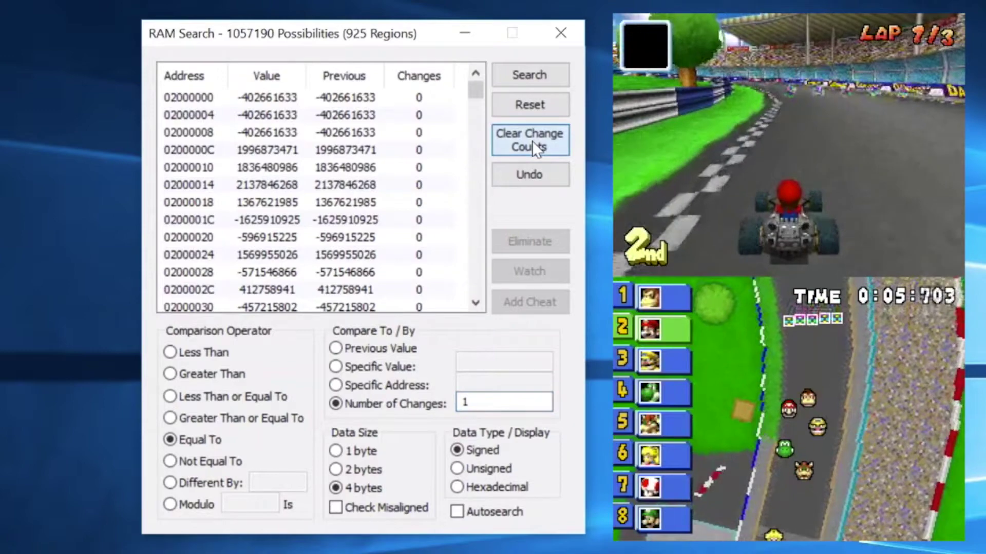
left_click(532, 101)
left_click(532, 84)
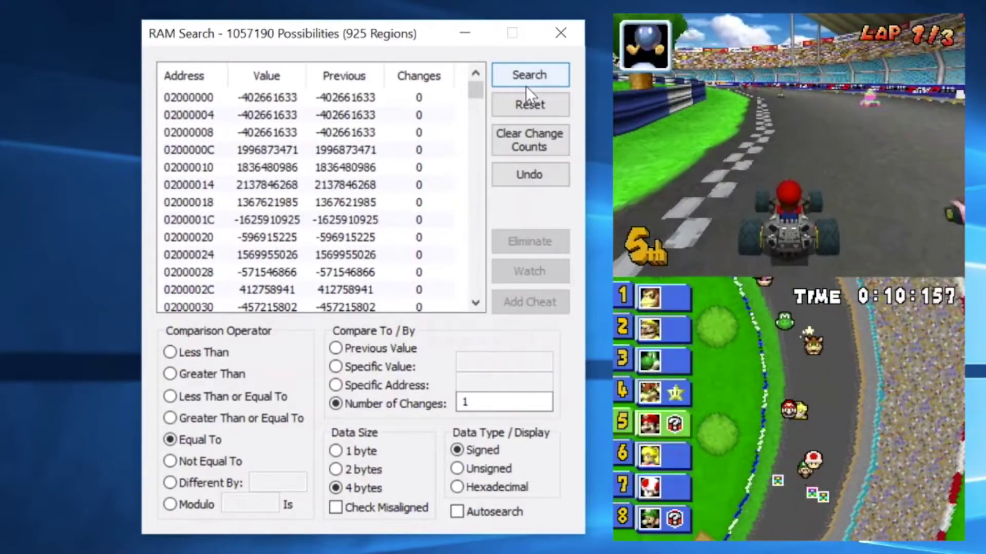
left_click(532, 72)
Step: Set the number of changes to 0, clear the change counts, and repeatedly filter out addresses that keep changing
scroll(406, 181, "down", 8)
scroll(406, 181, "down", 5)
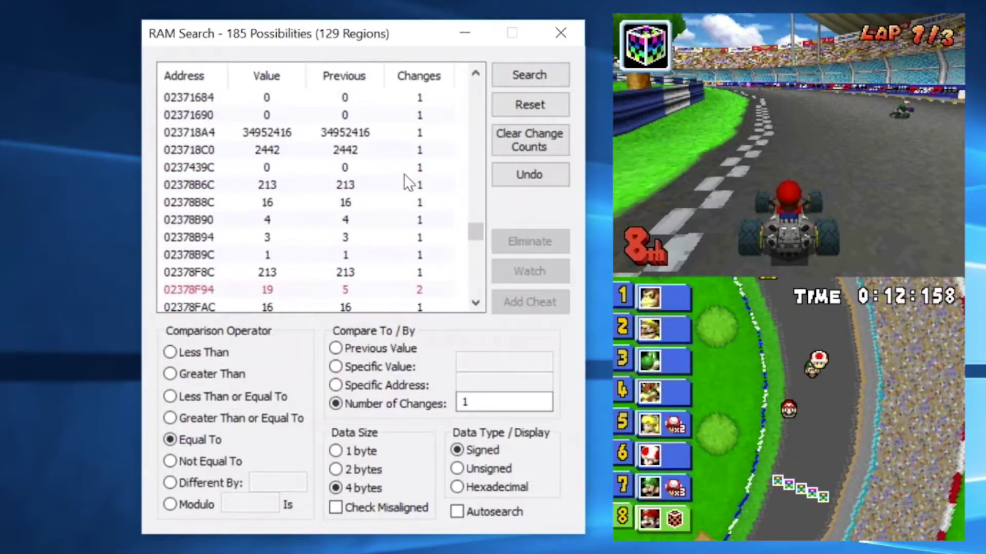
scroll(406, 180, "up", 15)
double_click(541, 402)
type("0")
left_click(528, 136)
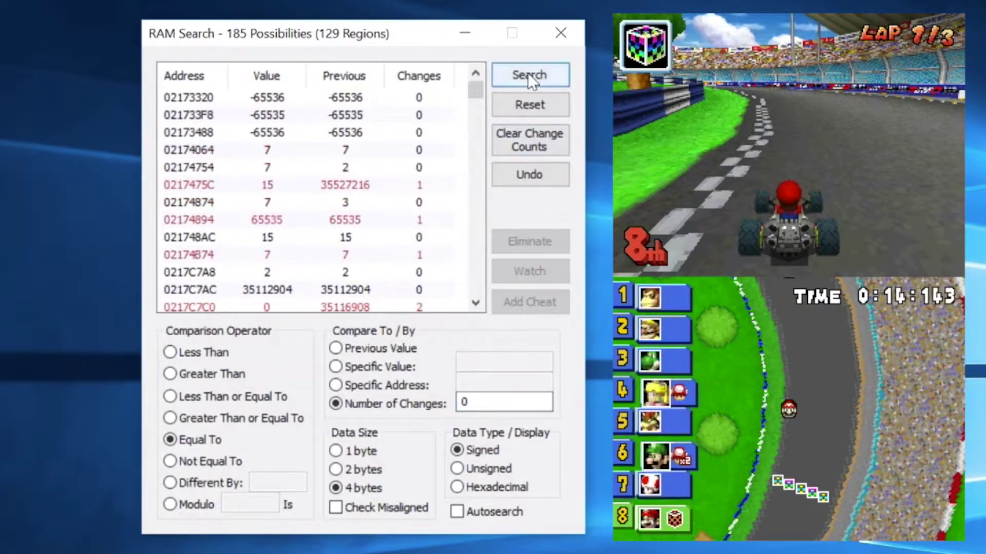
left_click(527, 73)
left_click(528, 73)
left_click(528, 73)
Step: Set the number of changes back to 1, clear the change counts, and filter the remaining addresses after using the item
double_click(533, 402)
type("1")
left_click(530, 146)
left_click(509, 81)
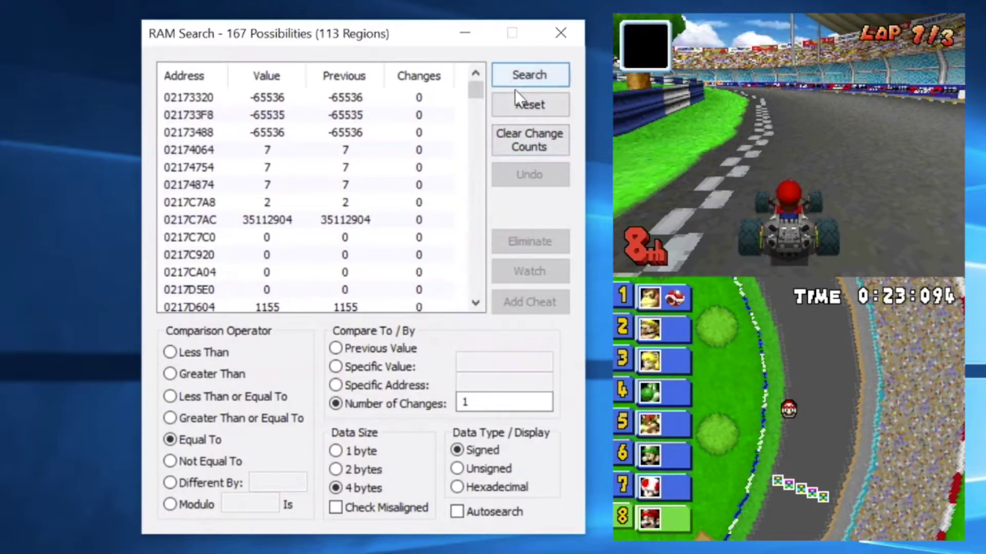
left_click(530, 74)
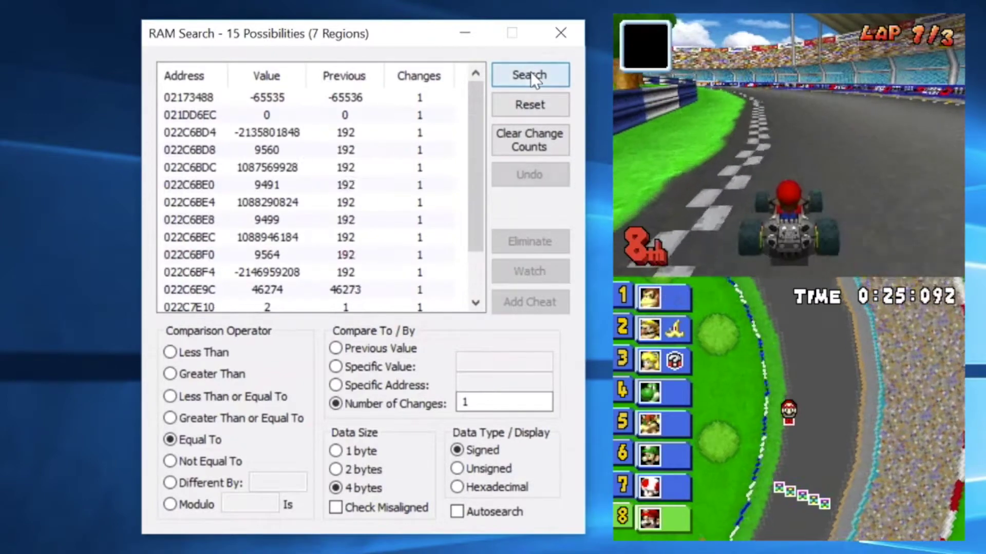
Step: Eliminate the candidate addresses 02173488, 021DD6EC and 022C6BD4 from the search results
left_click(268, 99)
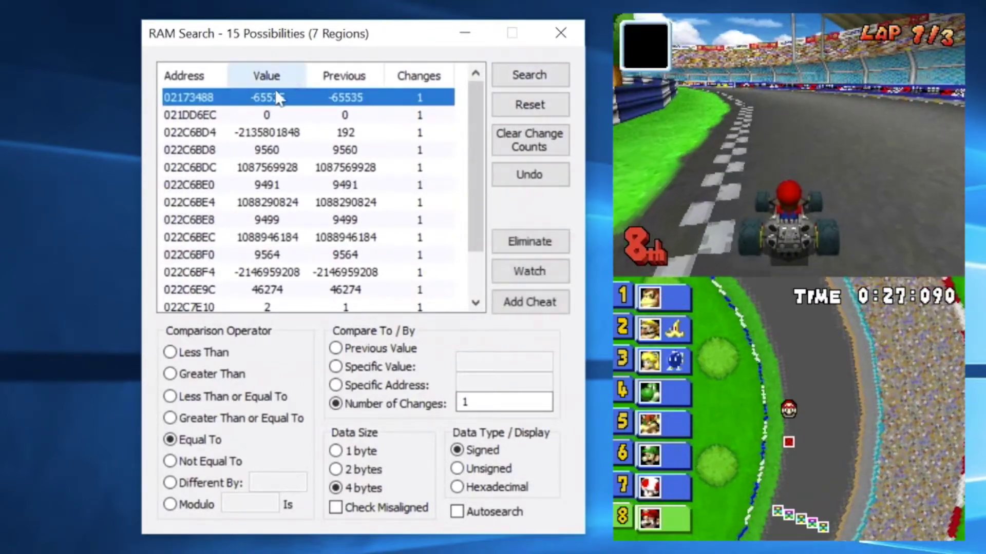
left_click(530, 241)
left_click(266, 100)
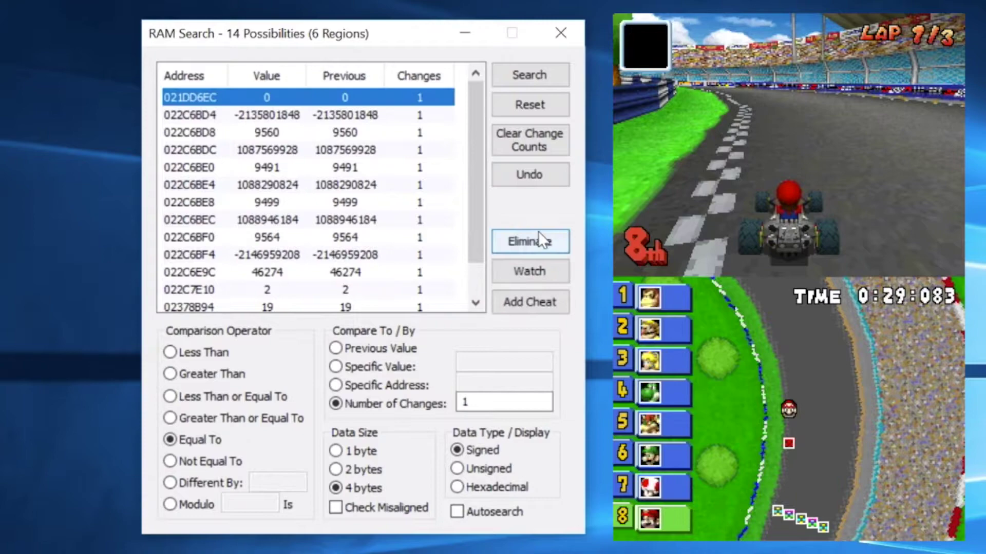
left_click(530, 241)
left_click(278, 99)
left_click(530, 241)
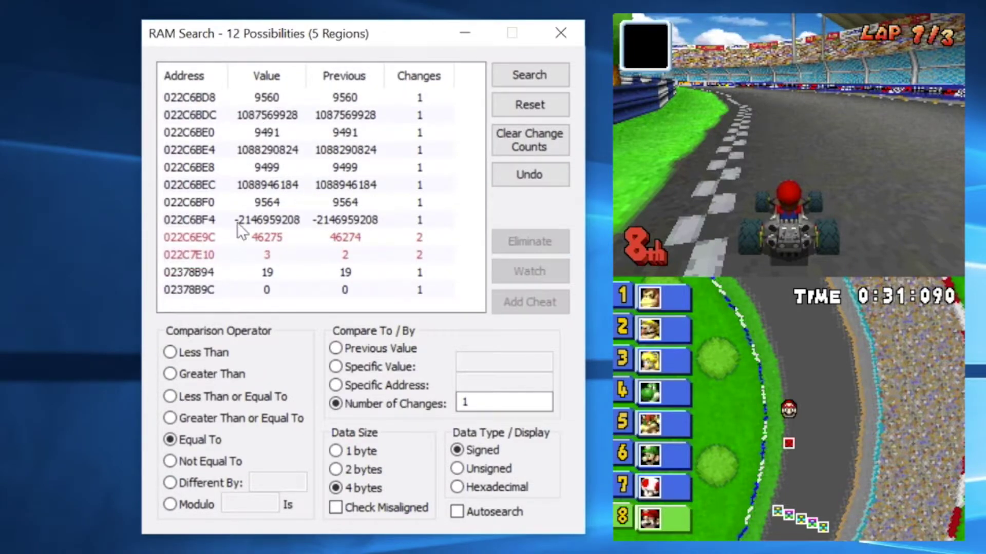
Step: Add a frozen 4-byte cheat with value 1 for address 02378B94
left_click(263, 278)
key("alt+Tab")
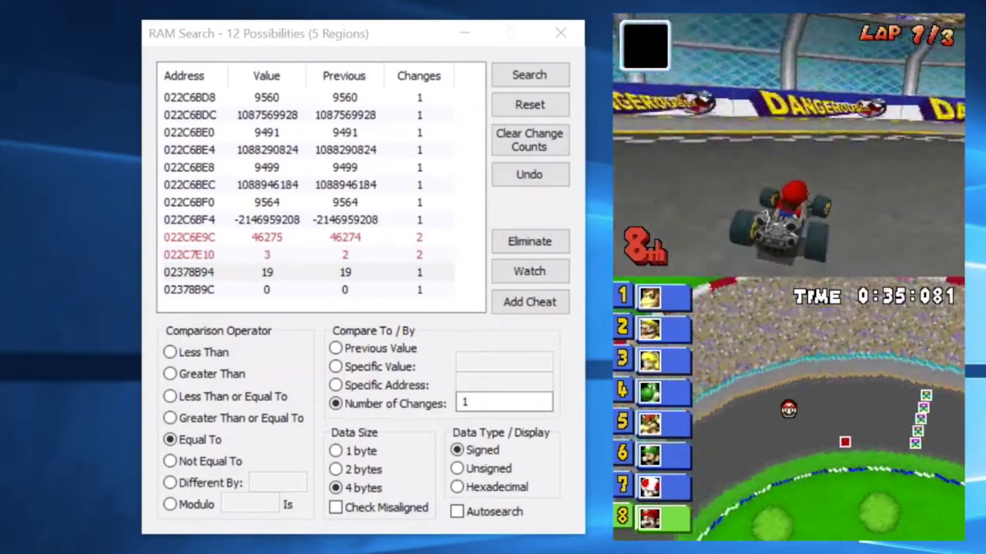
key("alt+Tab")
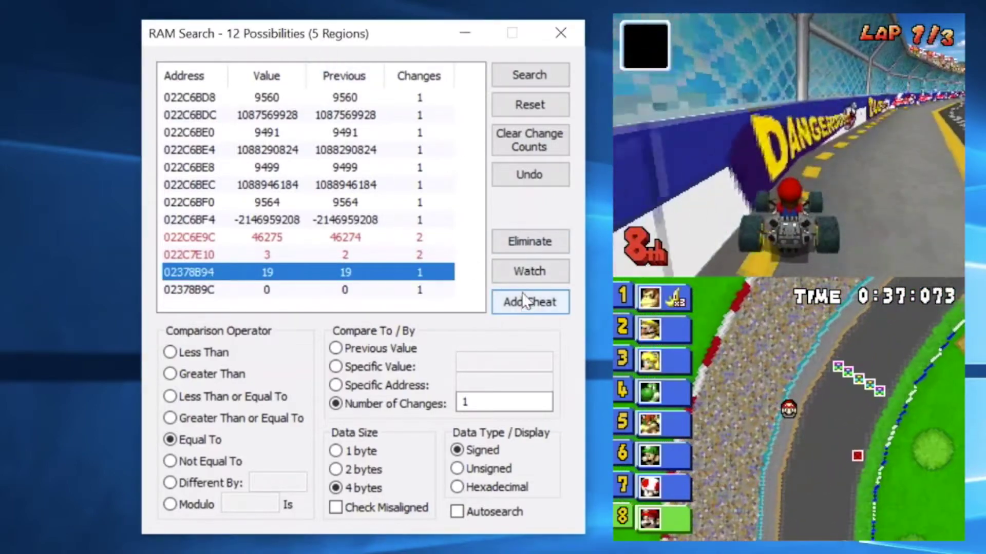
left_click(520, 302)
type("1")
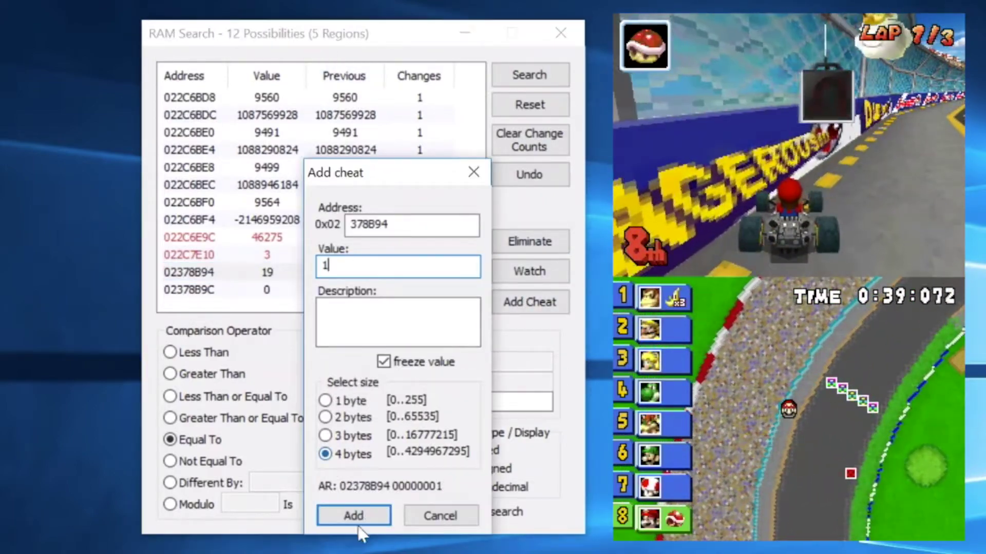
left_click(354, 516)
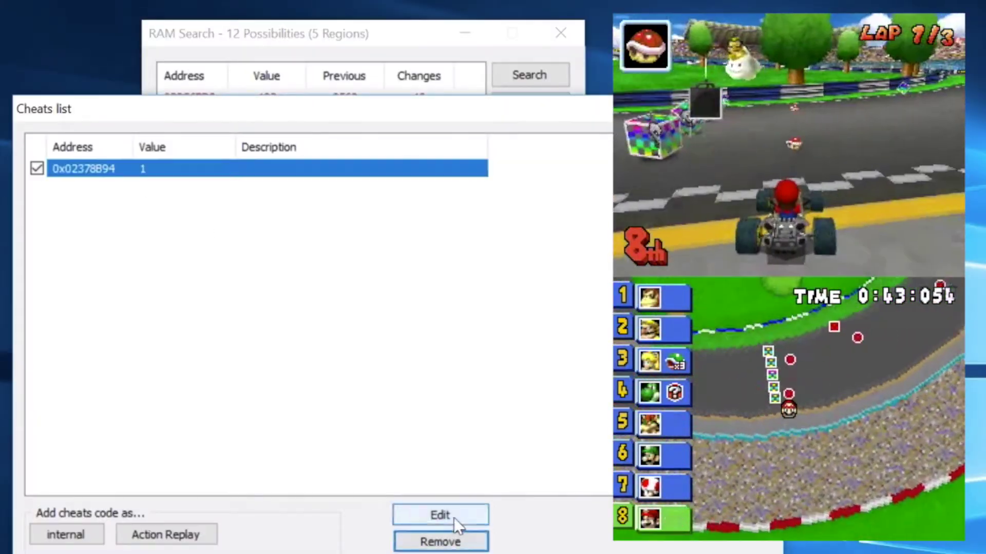
Step: Change the value of the 0x02378B94 cheat to 6 and close the cheats list
left_click(451, 522)
key("BackSpace")
type("6")
key("Return")
key("Escape")
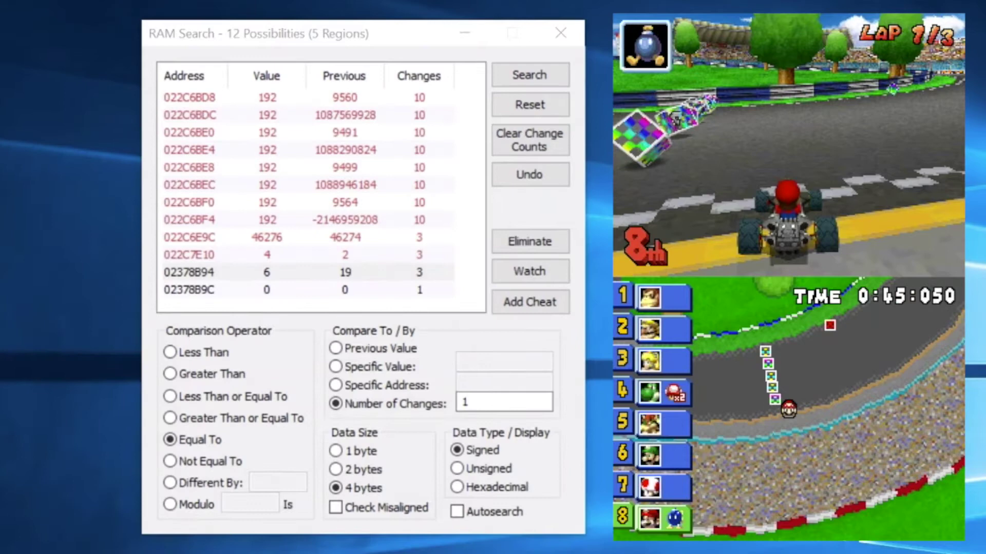